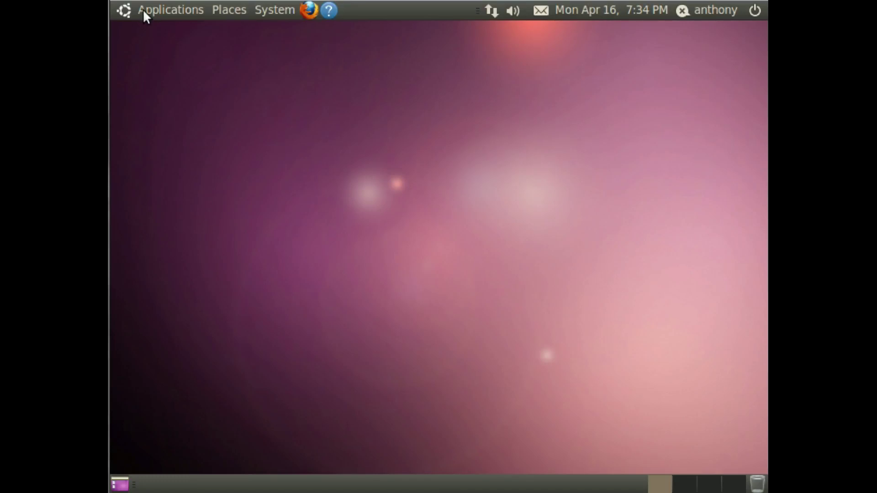
Launch OpenOffice.org Writer from Applications > Office, close it, and reopen the Applications menu.
{"action": "left_click", "coordinate": [143, 9]}
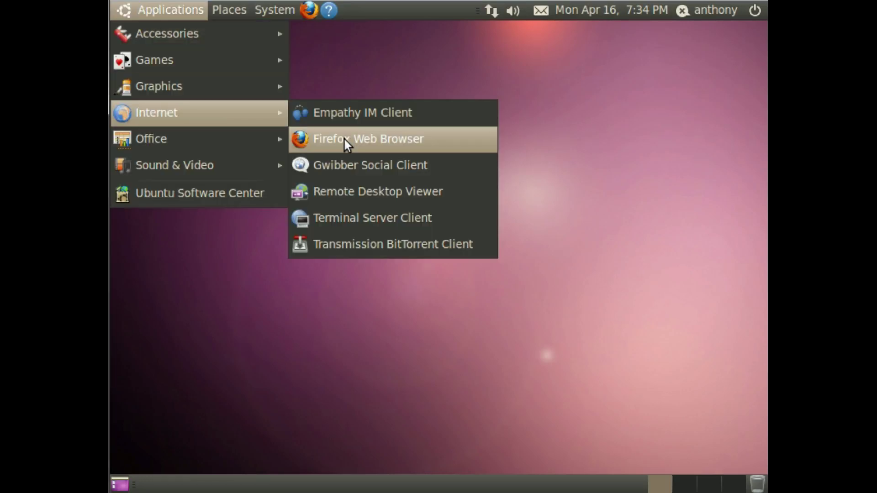
{"action": "mouse_move", "coordinate": [151, 139]}
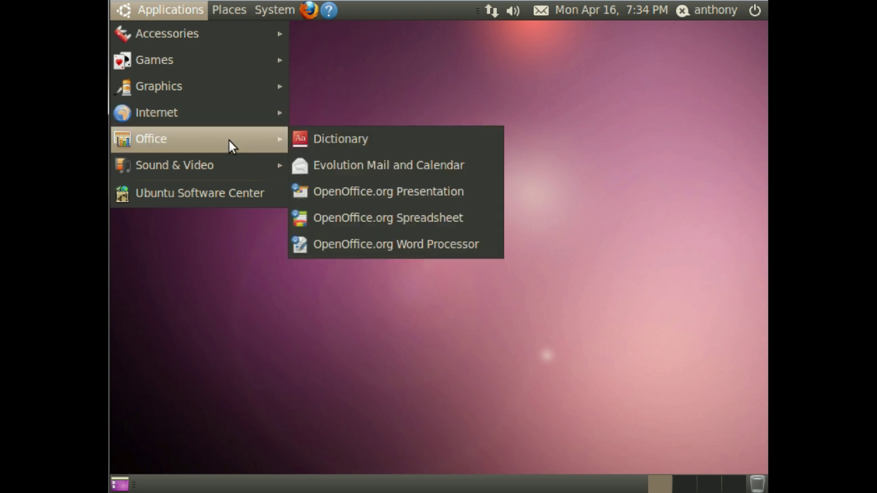
{"action": "left_click", "coordinate": [338, 240]}
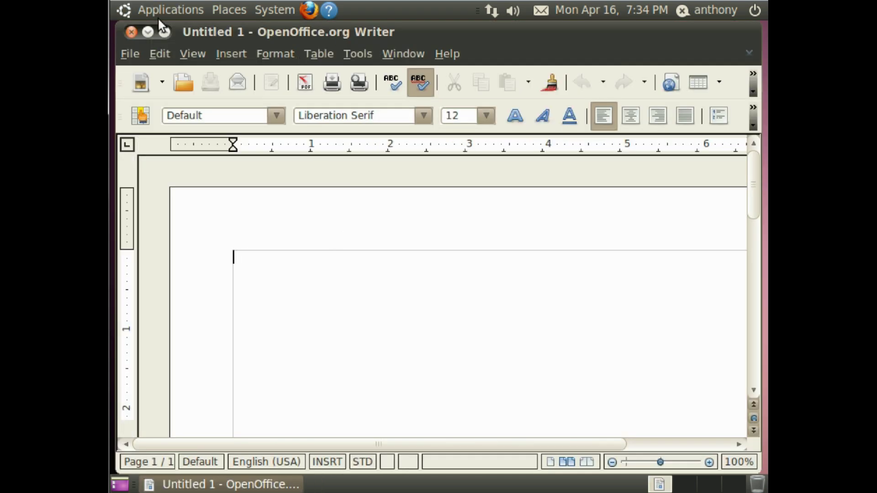
{"action": "left_click", "coordinate": [131, 32]}
{"action": "left_click", "coordinate": [135, 15]}
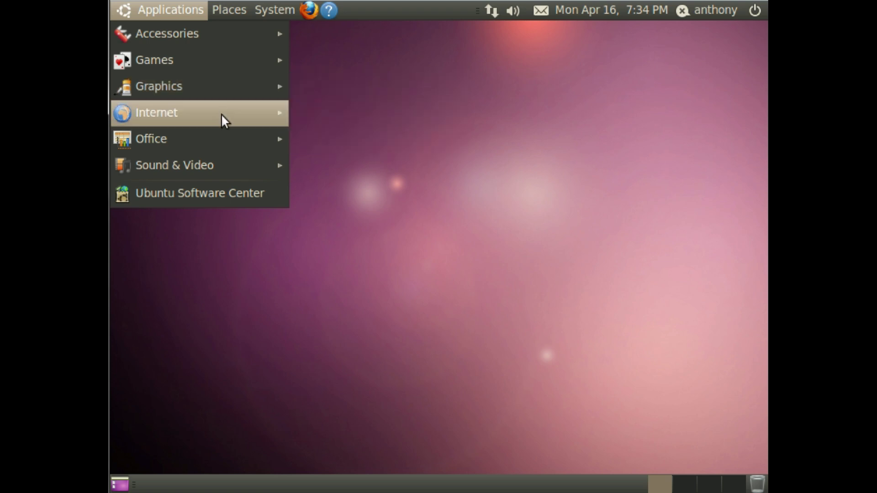
{"action": "mouse_move", "coordinate": [199, 113]}
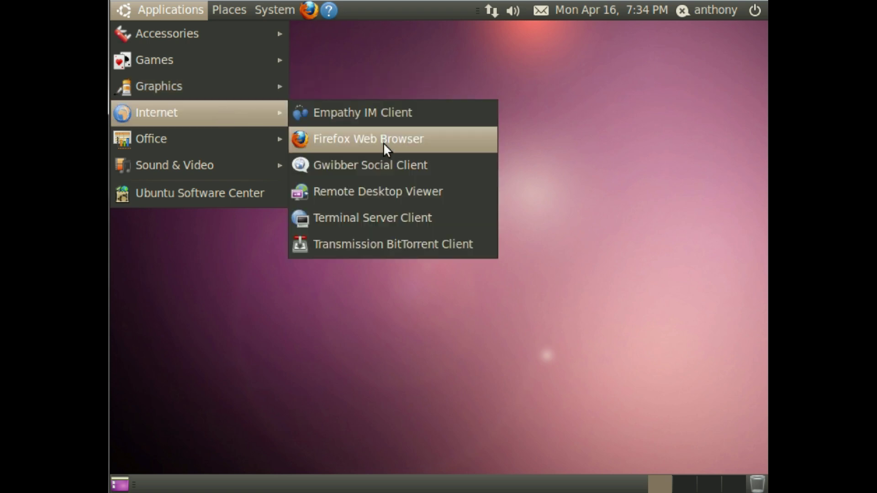
Launch Firefox, view its About window showing version 11.0, and close the About window.
{"action": "left_click", "coordinate": [383, 143]}
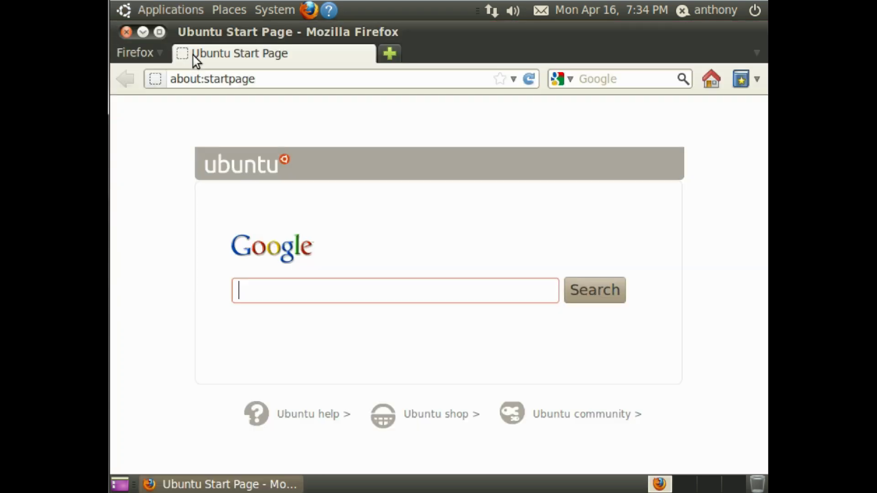
{"action": "left_click", "coordinate": [130, 52]}
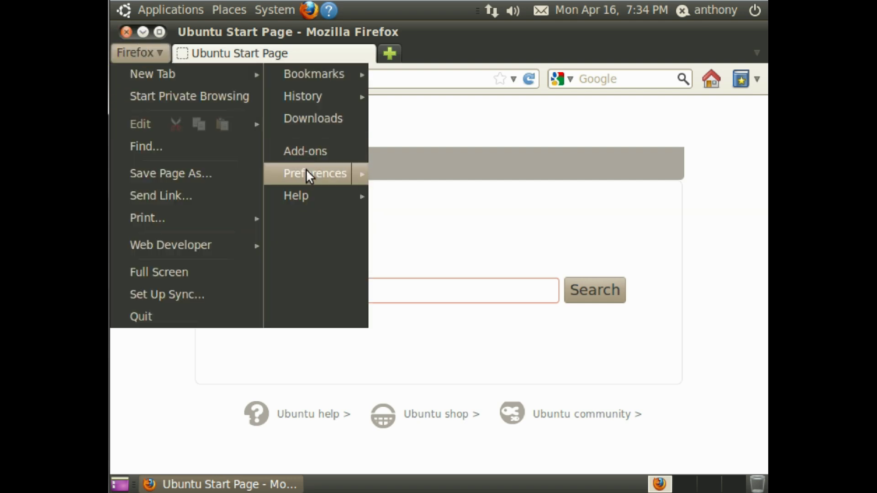
{"action": "mouse_move", "coordinate": [296, 196]}
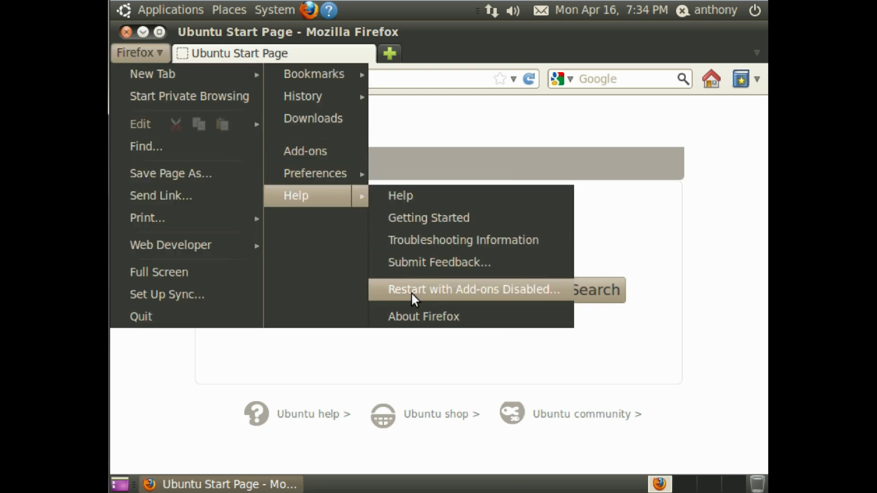
{"action": "left_click", "coordinate": [411, 318]}
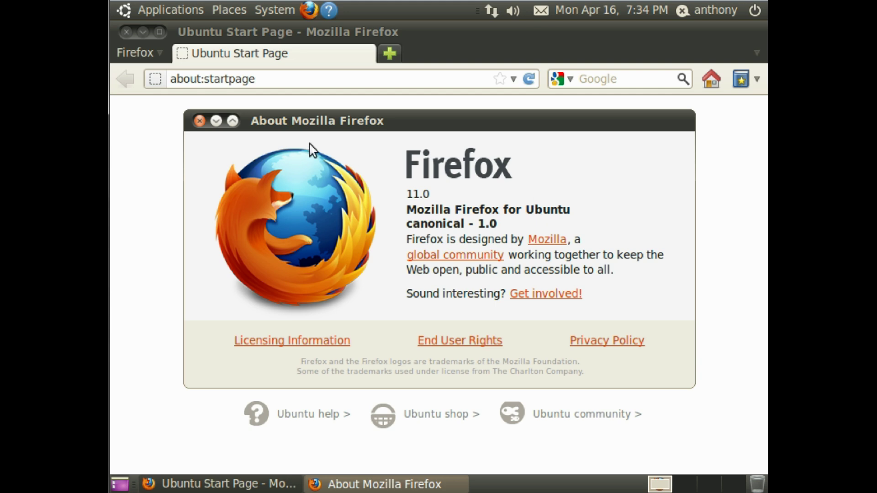
{"action": "left_click", "coordinate": [199, 121]}
Close Firefox and run update-manager -d from the Alt+F2 Run Application prompt.
{"action": "left_click", "coordinate": [128, 32]}
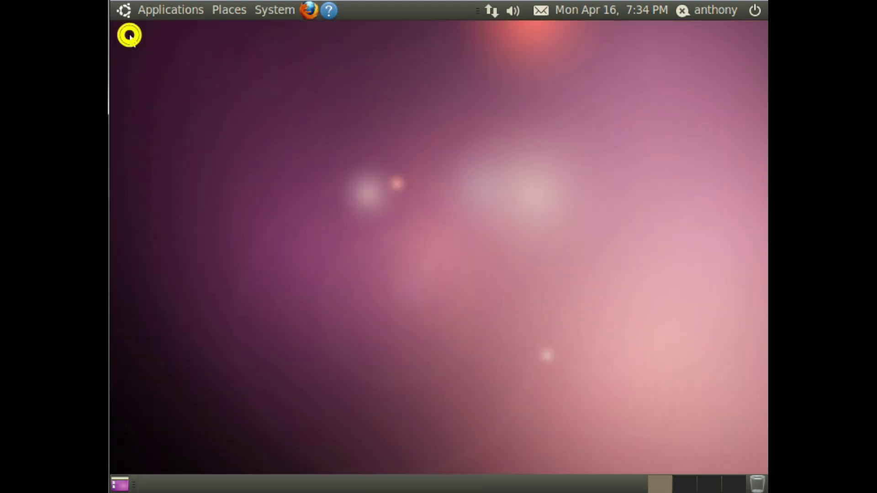
{"action": "key", "text": "alt+F2"}
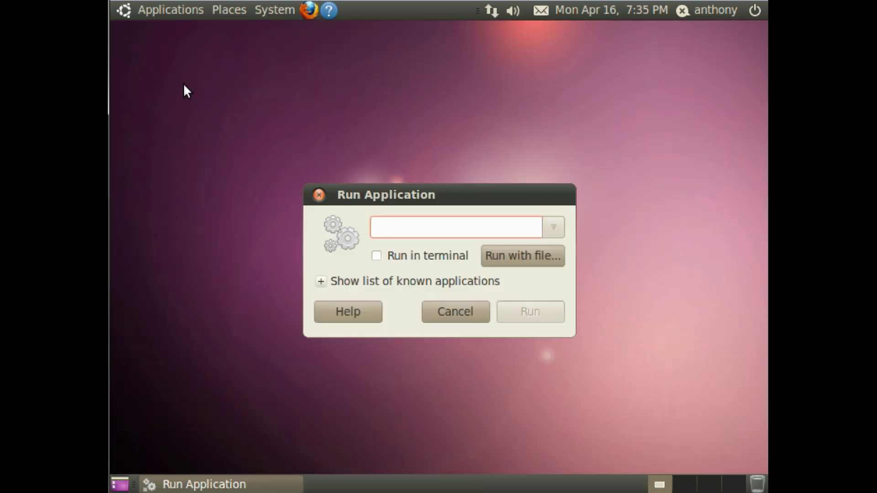
{"action": "type", "text": "update"}
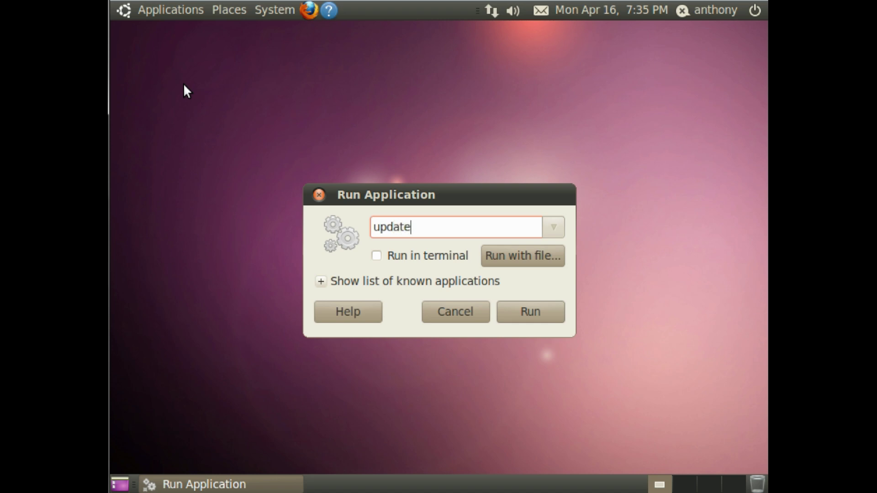
{"action": "type", "text": "-"}
{"action": "type", "text": "nm"}
{"action": "key", "text": "BackSpace"}
{"action": "key", "text": "BackSpace"}
{"action": "type", "text": "ma"}
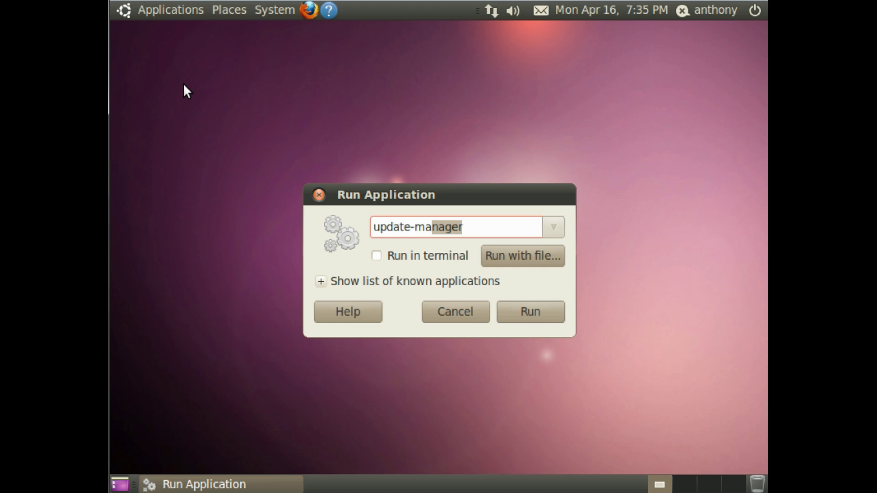
{"action": "type", "text": "n"}
{"action": "key", "text": "End"}
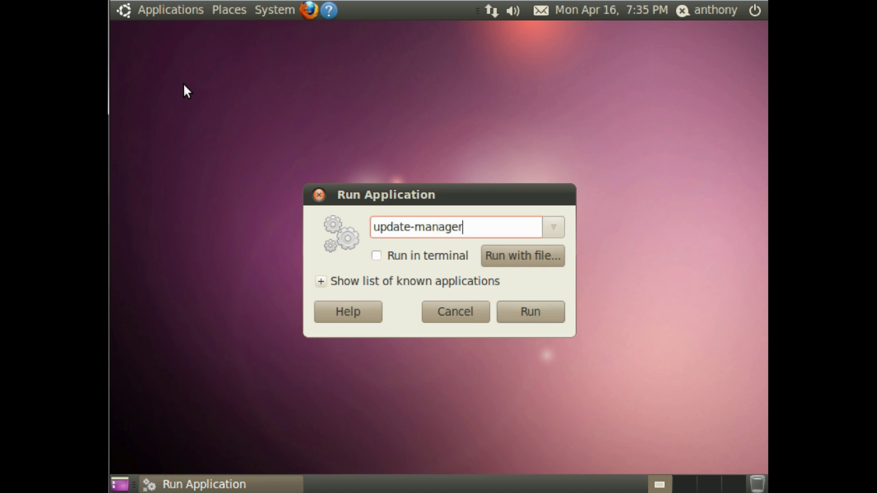
{"action": "type", "text": "-"}
{"action": "type", "text": "d"}
{"action": "key", "text": "Return"}
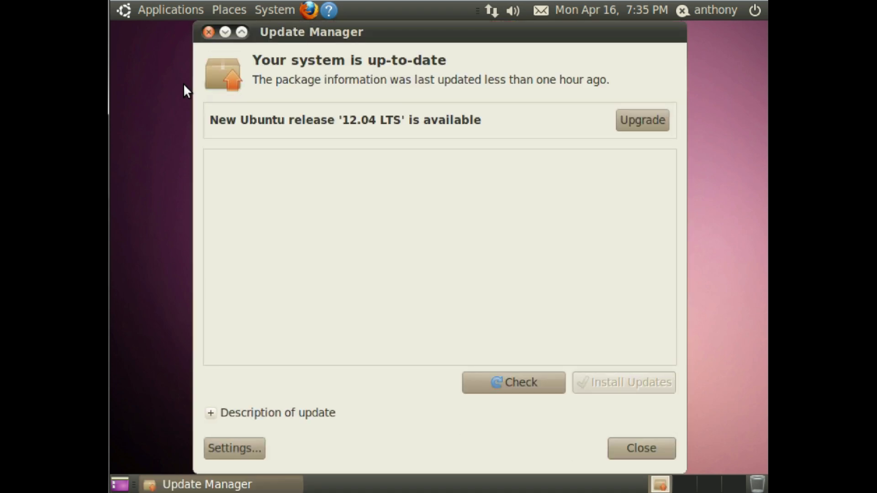
Start the upgrade to Ubuntu 12.04 LTS and highlight the BETA warning in the release notes.
{"action": "left_click", "coordinate": [625, 117]}
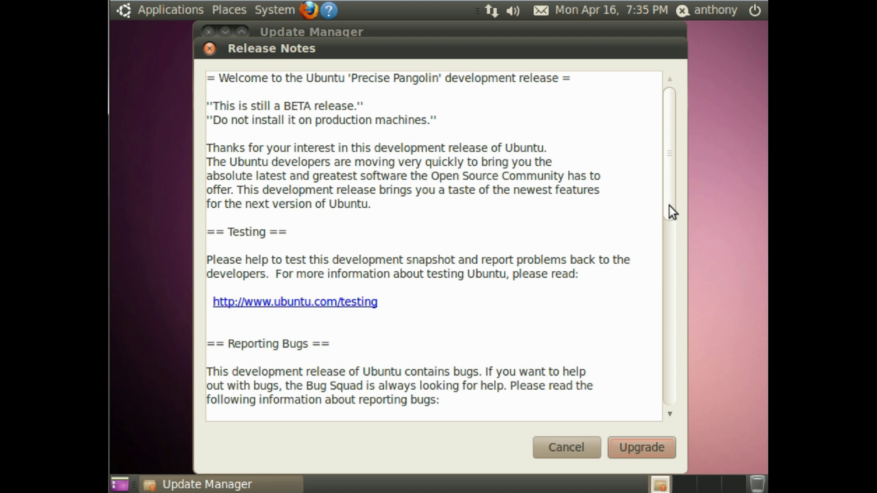
{"action": "left_click_drag", "start_coordinate": [670, 206], "coordinate": [670, 206]}
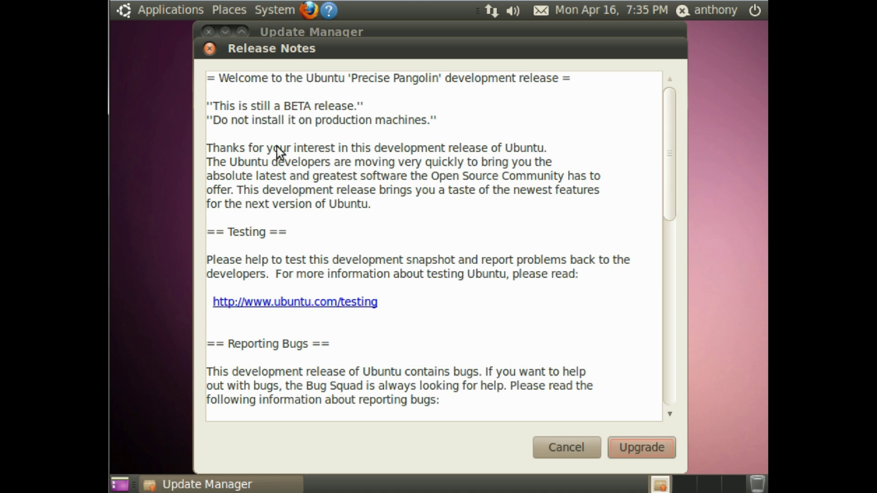
{"action": "left_click_drag", "start_coordinate": [214, 106], "coordinate": [367, 113]}
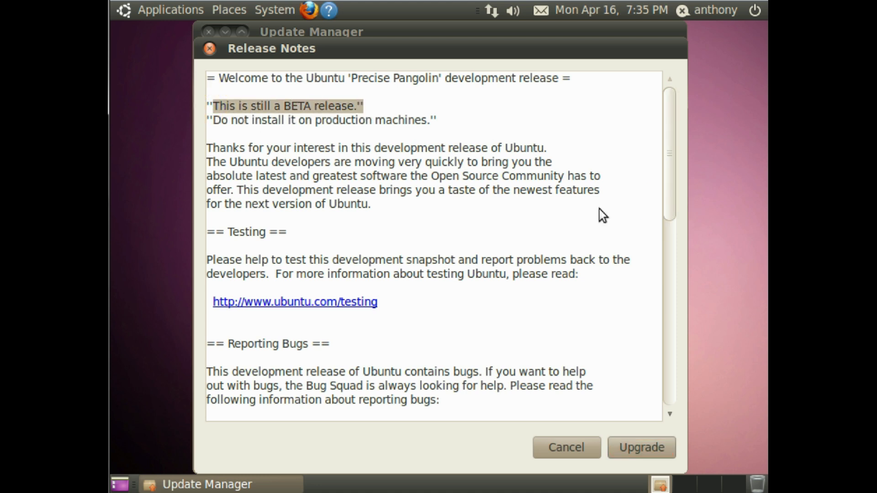
{"action": "left_click_drag", "start_coordinate": [671, 179], "coordinate": [664, 366]}
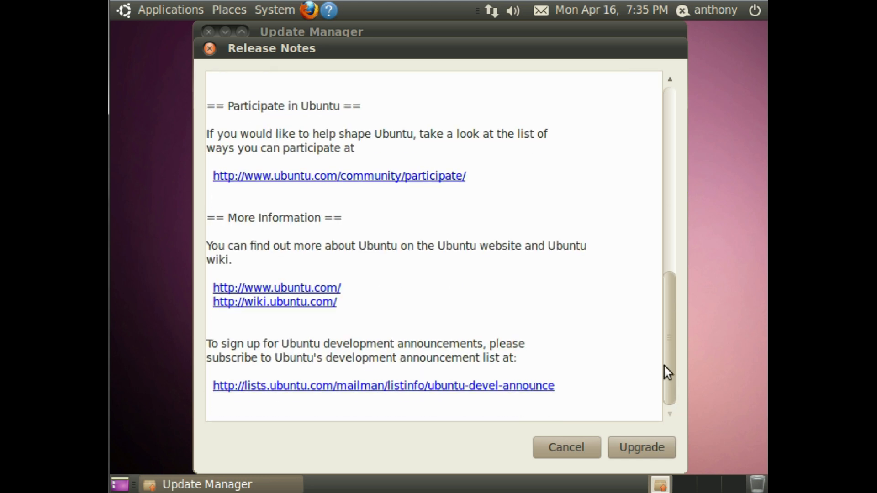
Accept the release notes and submit the administrator password to begin the distribution upgrade.
{"action": "left_click", "coordinate": [620, 452]}
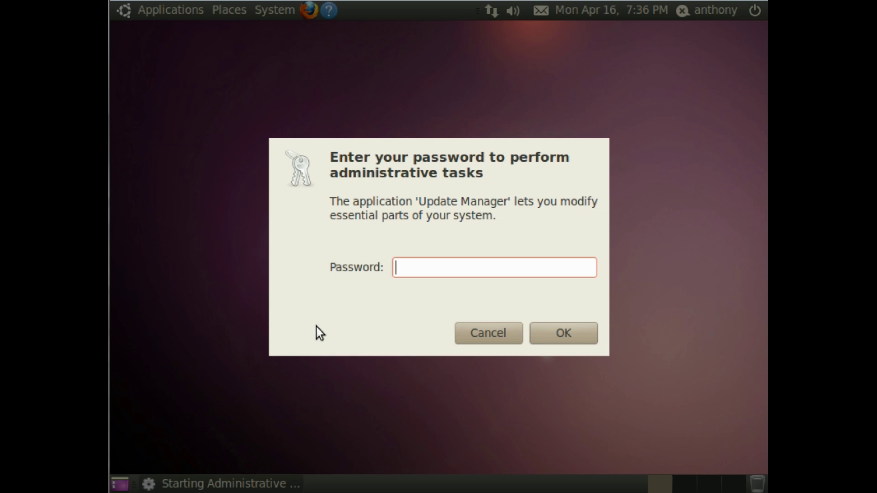
{"action": "type", "text": "xxx"}
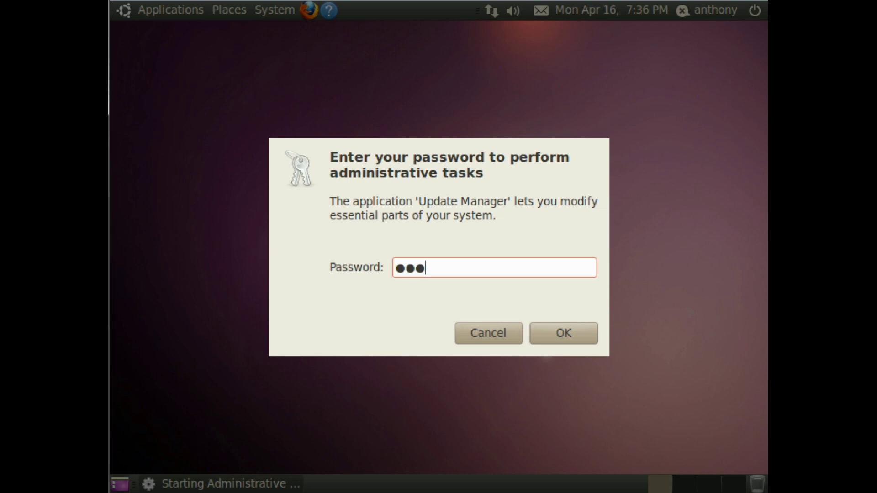
{"action": "type", "text": "xxxxx"}
{"action": "key", "text": "Return"}
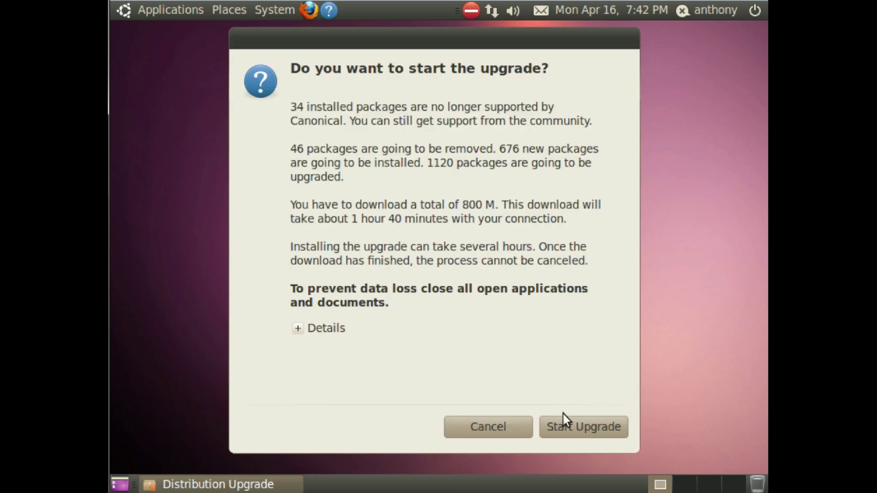
Confirm Start Upgrade so the new packages begin downloading.
{"action": "left_click", "coordinate": [565, 422]}
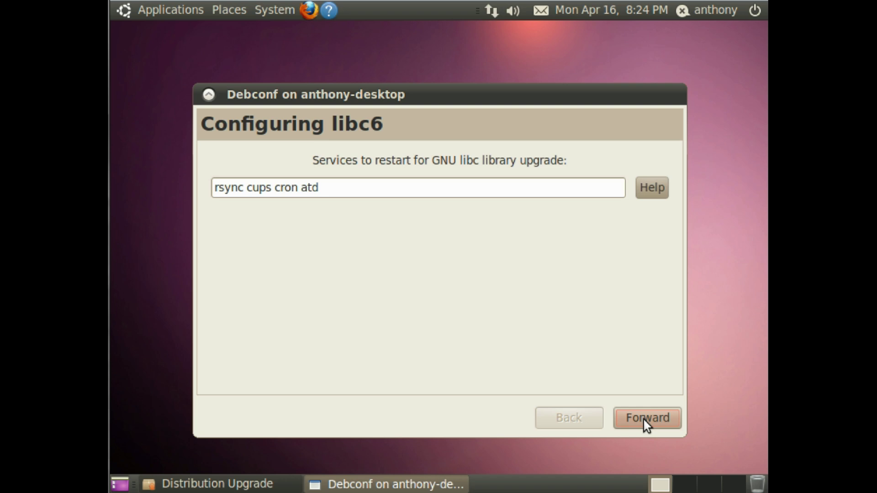
Accept the default libc6 list of services to restart with Forward.
{"action": "left_click", "coordinate": [643, 420]}
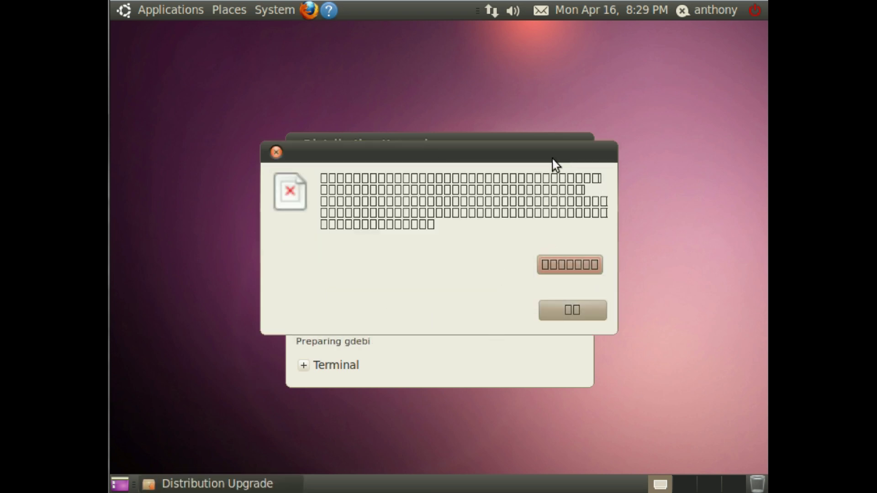
Move the error dialog aside and dismiss it so the installation continues.
{"action": "mouse_move", "coordinate": [481, 162]}
{"action": "left_mouse_down"}
{"action": "mouse_move", "coordinate": [559, 303]}
{"action": "mouse_move", "coordinate": [469, 132]}
{"action": "left_mouse_up"}
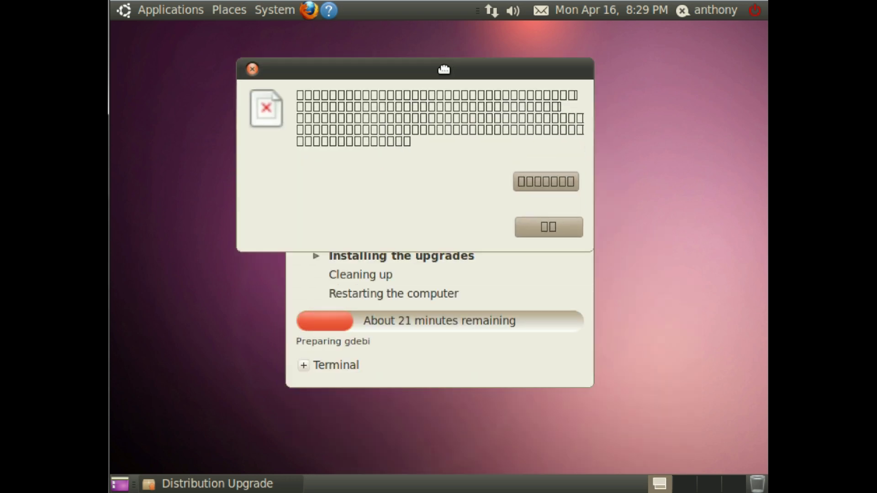
{"action": "left_click", "coordinate": [550, 282]}
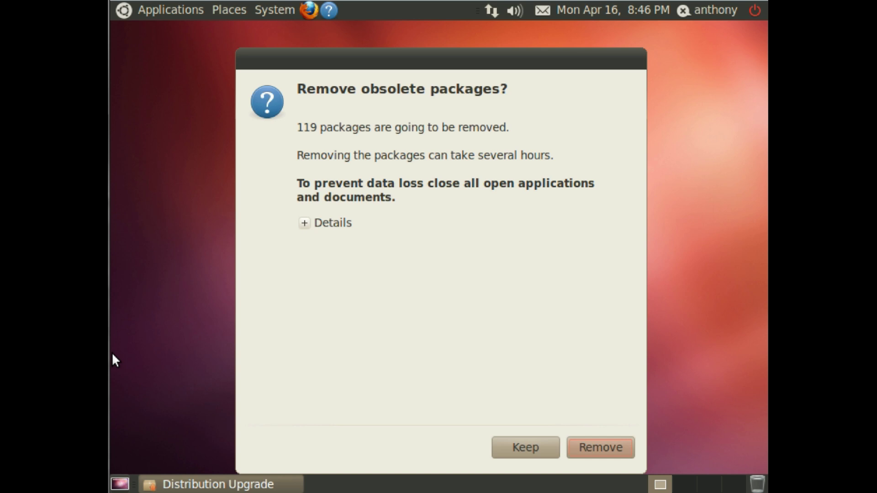
Remove the 119 obsolete packages.
{"action": "left_click", "coordinate": [600, 448]}
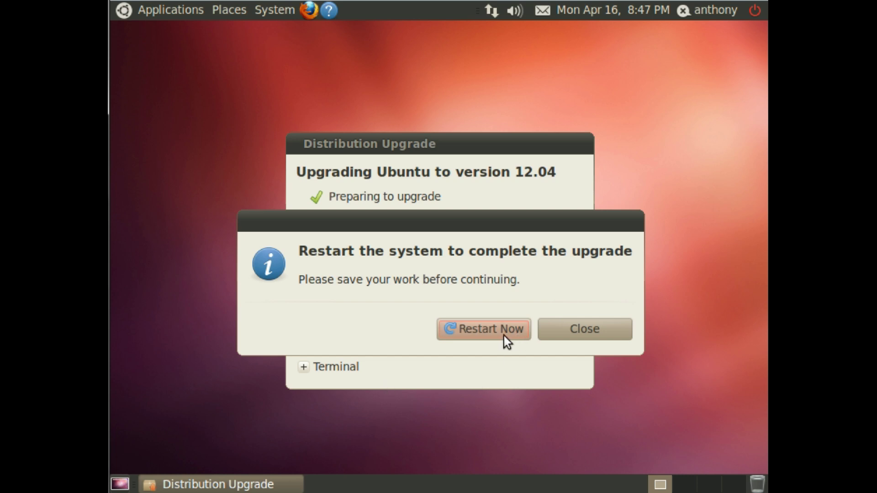
Restart the system now to complete the upgrade.
{"action": "left_click", "coordinate": [482, 330]}
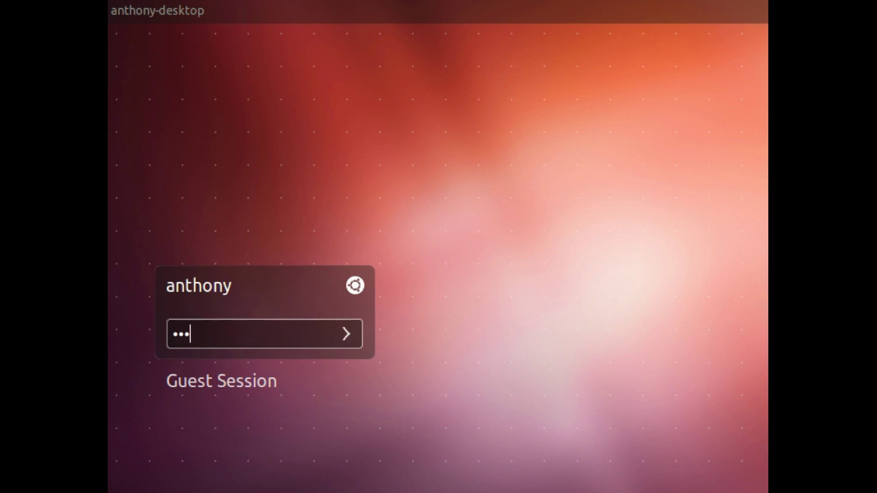
{"action": "type", "text": "swor"}
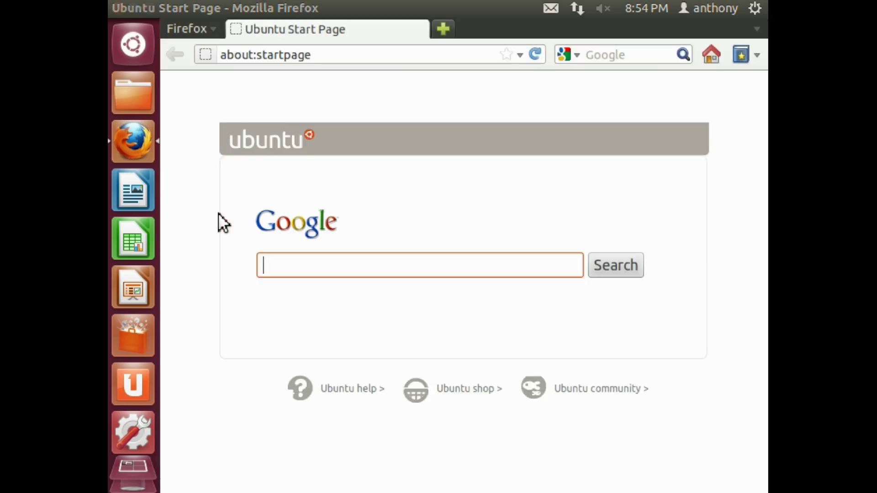
Check About Firefox shows version 11.0, then dismiss it and quit the browser.
{"action": "left_click", "coordinate": [206, 33]}
{"action": "mouse_move", "coordinate": [368, 155]}
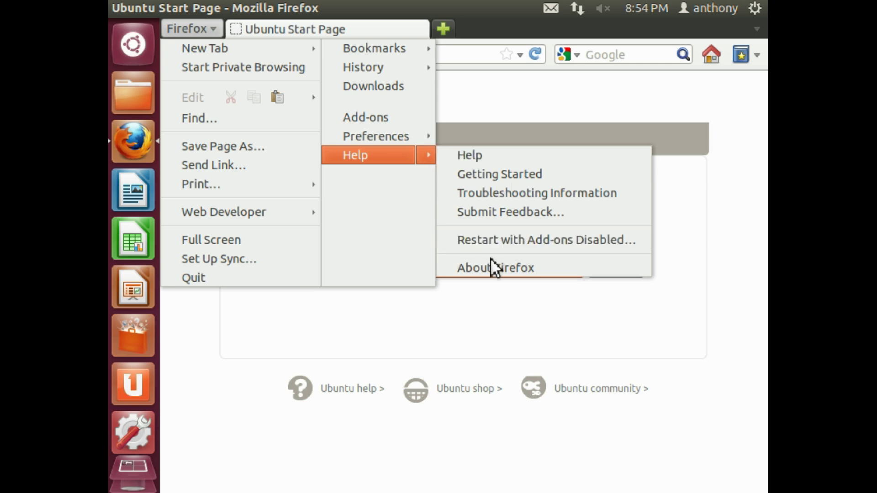
{"action": "left_click", "coordinate": [489, 266]}
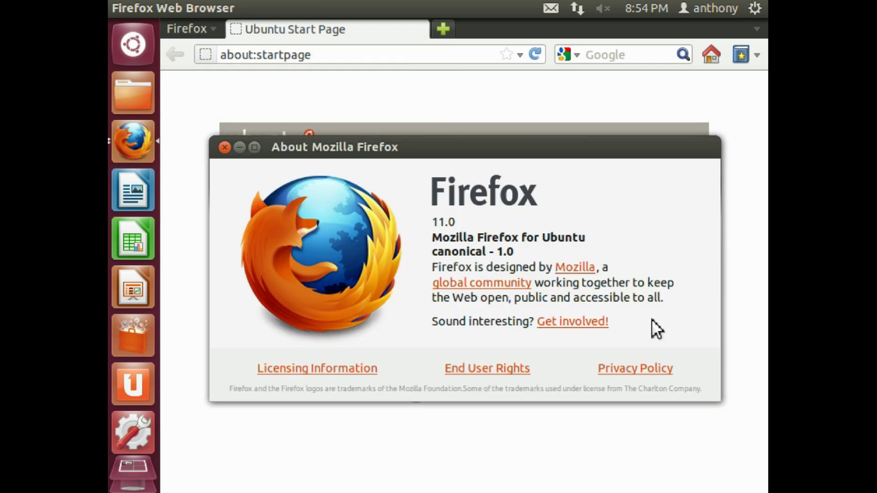
{"action": "left_click", "coordinate": [224, 146]}
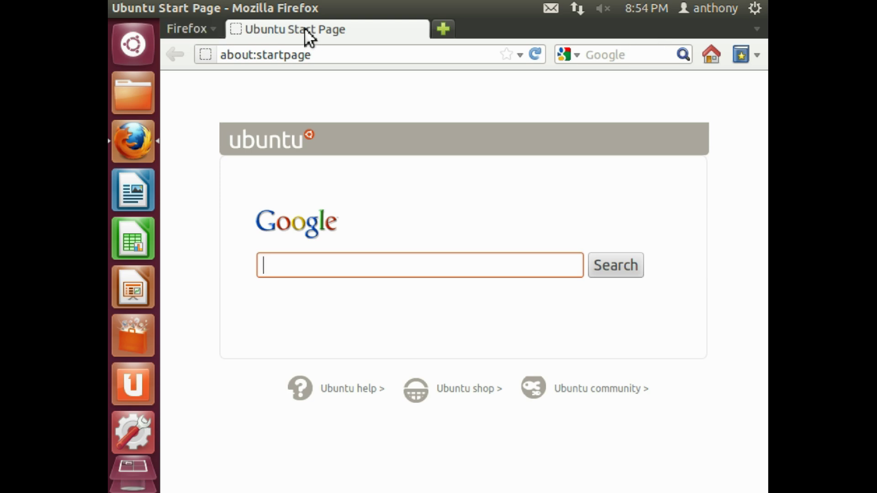
{"action": "left_click", "coordinate": [118, 8]}
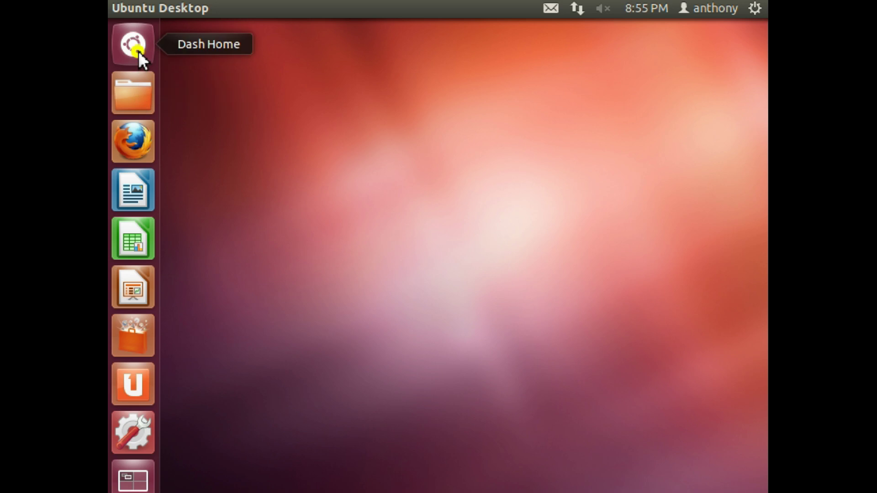
Start Rhythmbox from the Dash's expanded recent apps and cancel the problem-report prompt.
{"action": "left_click", "coordinate": [137, 51]}
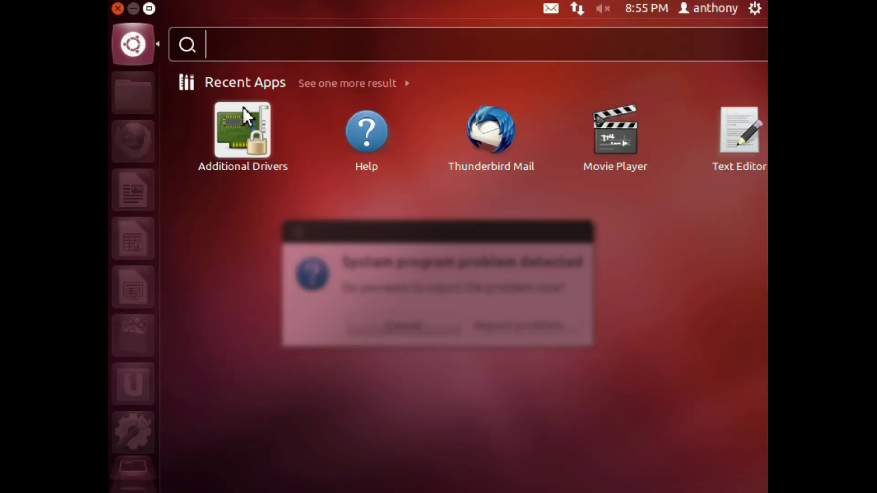
{"action": "left_click", "coordinate": [234, 80]}
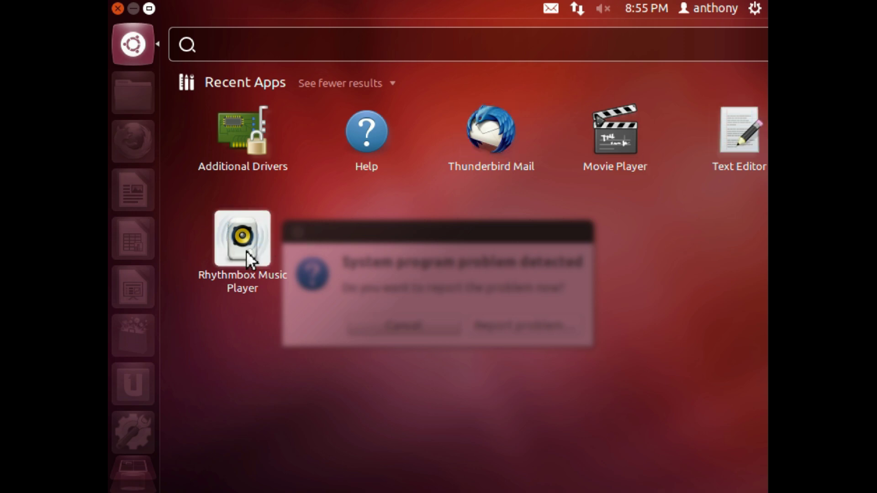
{"action": "left_click", "coordinate": [269, 287]}
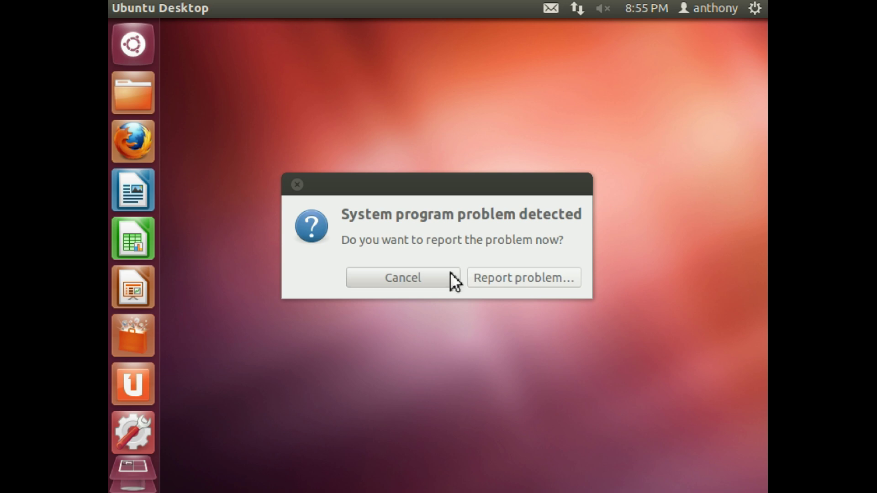
{"action": "left_click", "coordinate": [431, 279]}
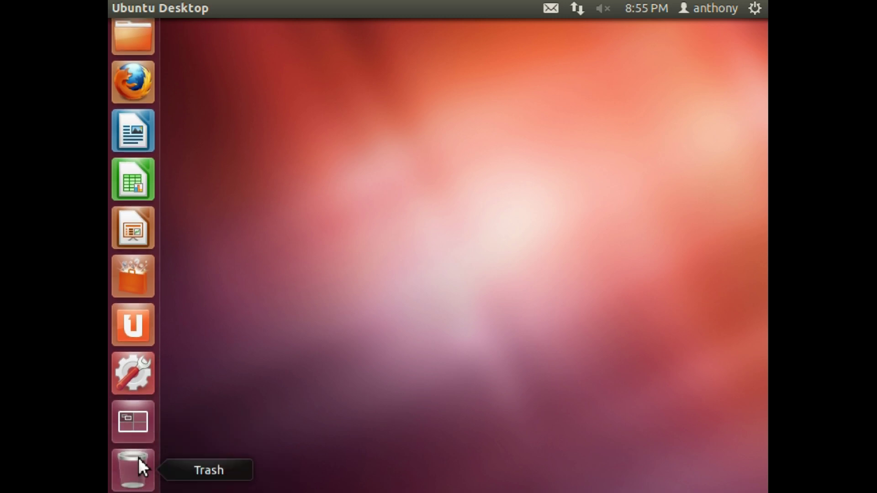
Launch Software Center, quit Rhythmbox while it loads, and bring Software Center back up.
{"action": "left_click", "coordinate": [139, 282]}
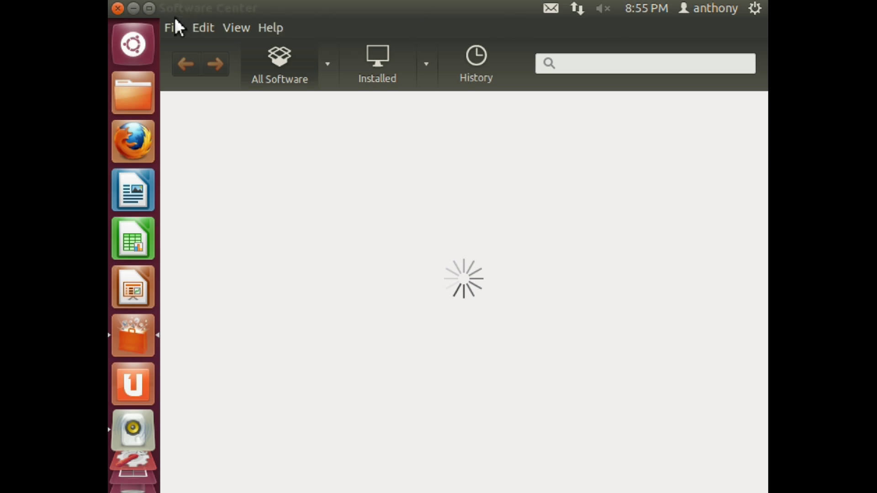
{"action": "left_click", "coordinate": [137, 10]}
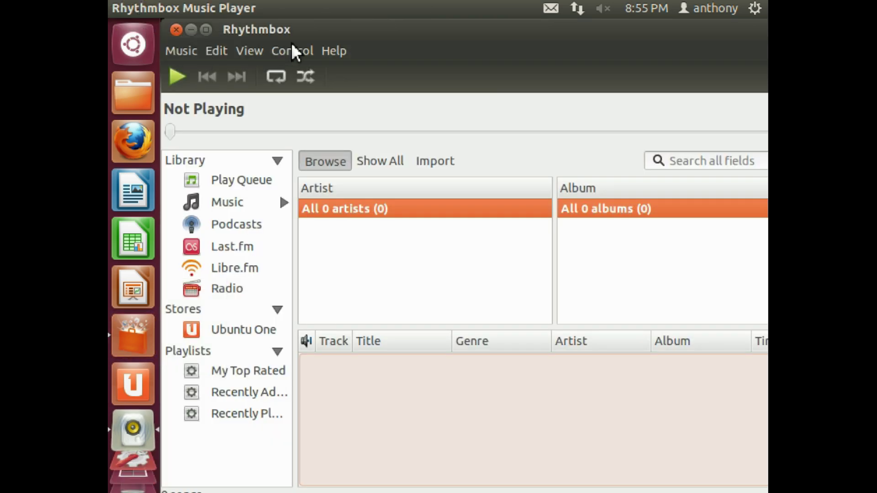
{"action": "left_click", "coordinate": [180, 32]}
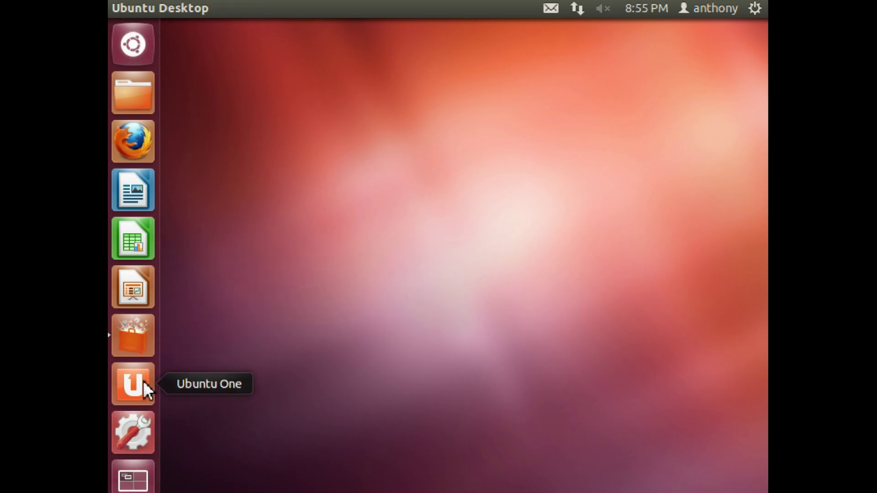
{"action": "left_click", "coordinate": [131, 336]}
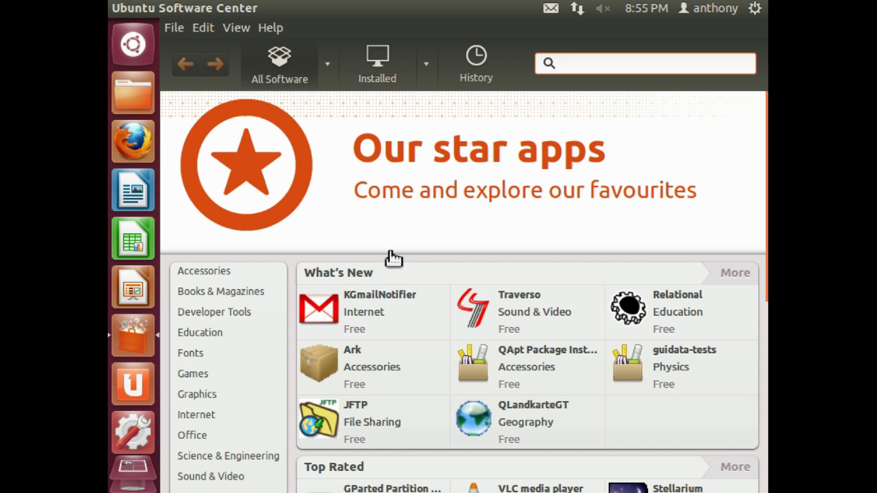
{"action": "scroll", "coordinate": [392, 260], "scroll_direction": "down", "scroll_amount": 2}
{"action": "scroll", "coordinate": [396, 282], "scroll_direction": "down", "scroll_amount": 3}
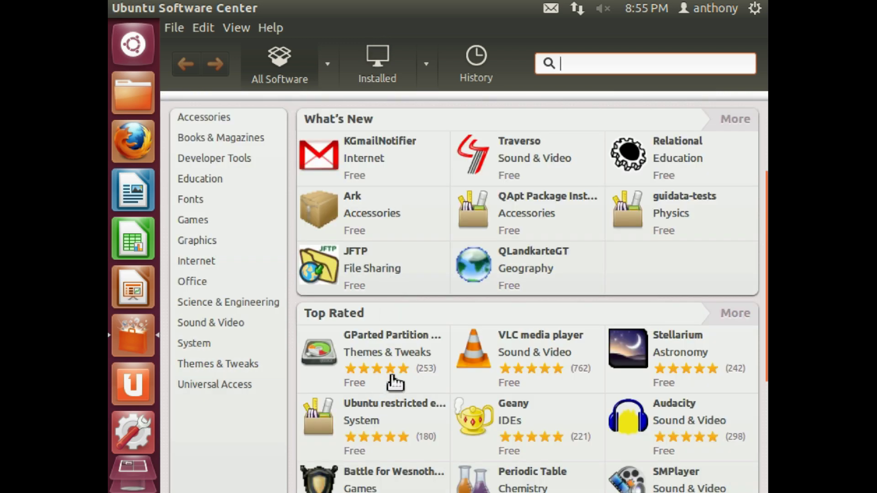
{"action": "scroll", "coordinate": [390, 380], "scroll_direction": "up", "scroll_amount": 5}
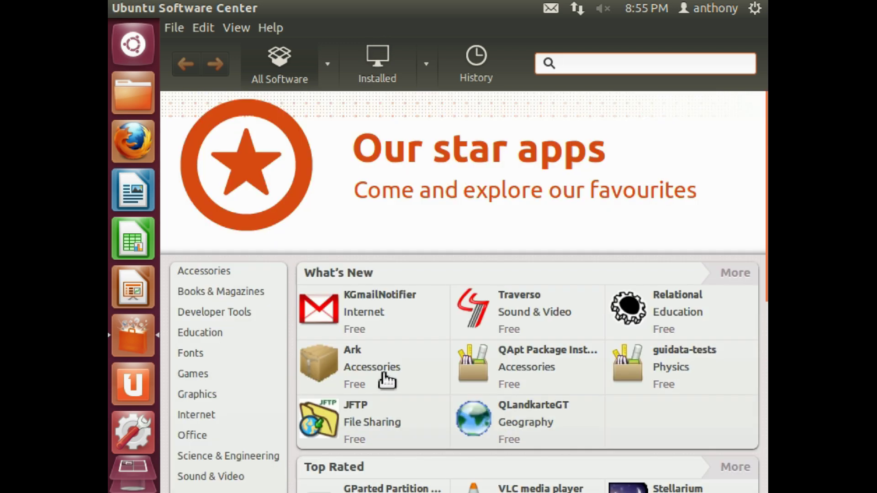
Restore Software Center to a floating window, reposition it toward the top right, then quit it.
{"action": "double_click", "coordinate": [325, 14]}
{"action": "mouse_move", "coordinate": [334, 59]}
{"action": "left_mouse_down"}
{"action": "mouse_move", "coordinate": [339, 33]}
{"action": "mouse_move", "coordinate": [192, 53]}
{"action": "left_mouse_up"}
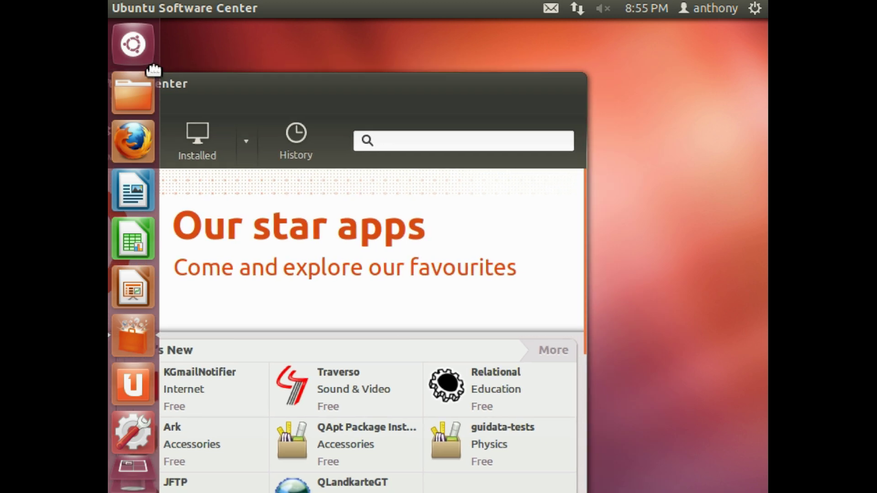
{"action": "left_click_drag", "start_coordinate": [191, 53], "coordinate": [316, 35]}
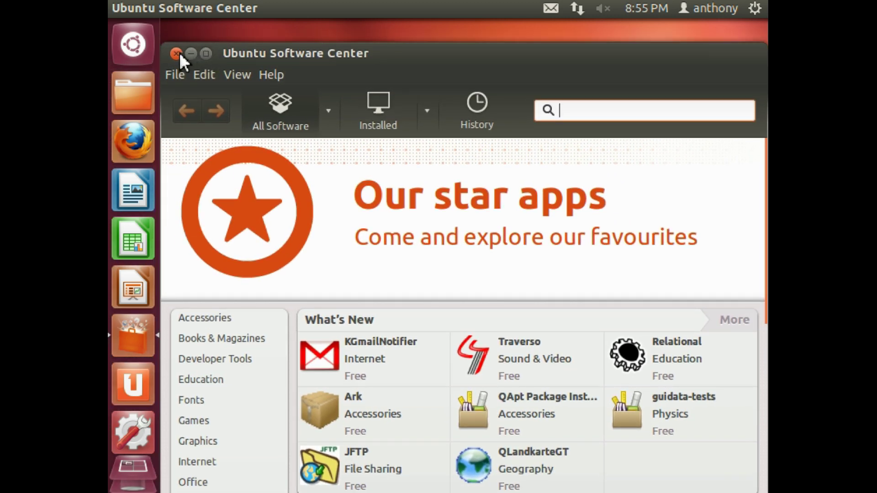
{"action": "left_click", "coordinate": [175, 54]}
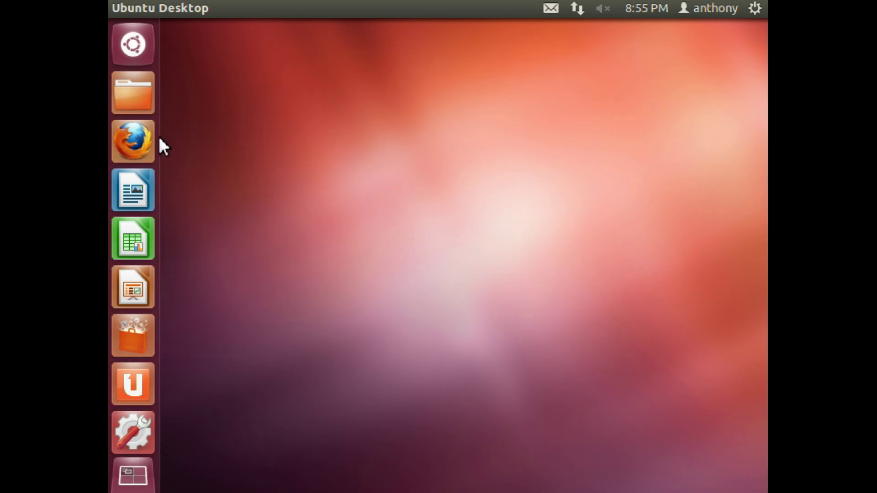
View the Dash and Impress launcher quicklists, then launch LibreOffice Writer to a blank document.
{"action": "right_click", "coordinate": [143, 54]}
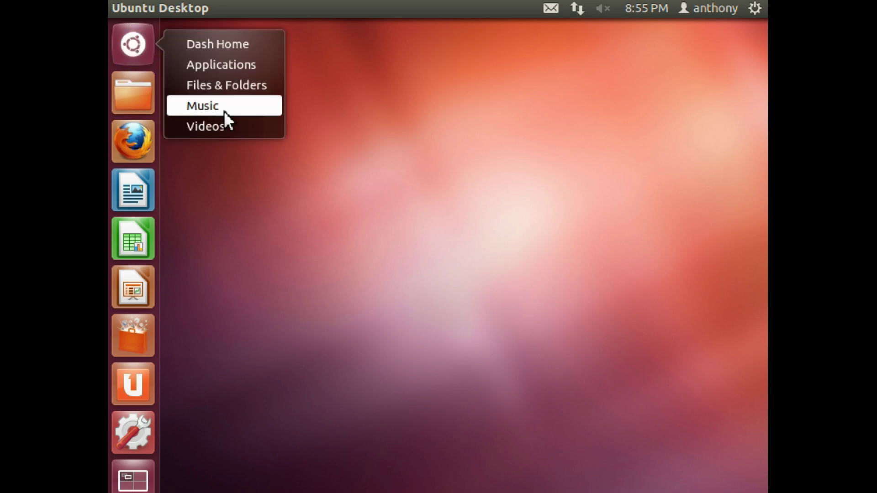
{"action": "left_click", "coordinate": [204, 192]}
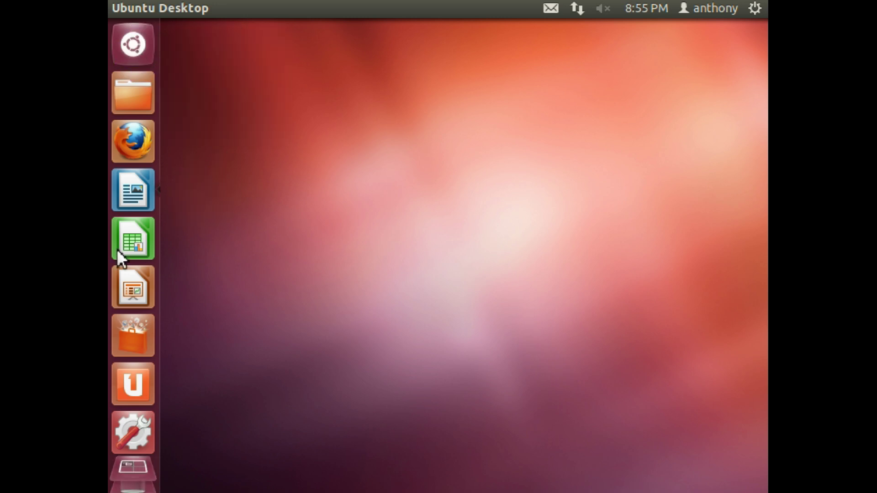
{"action": "right_click", "coordinate": [131, 290]}
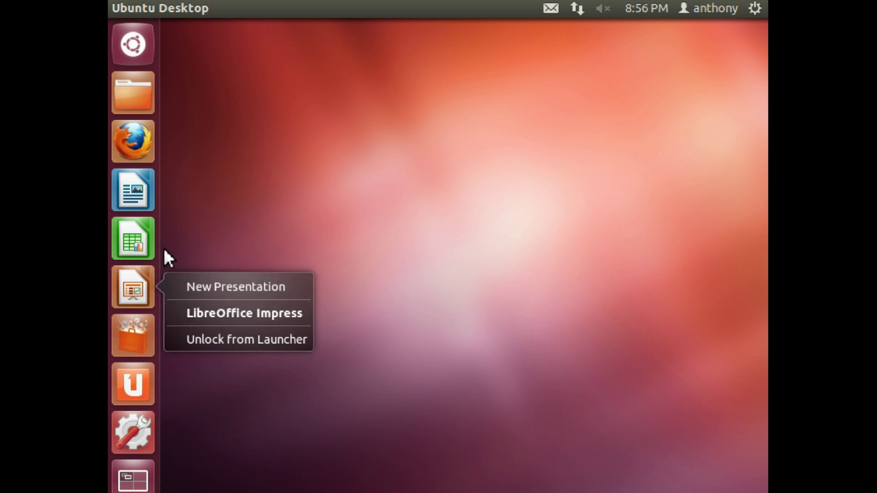
{"action": "left_click", "coordinate": [146, 203]}
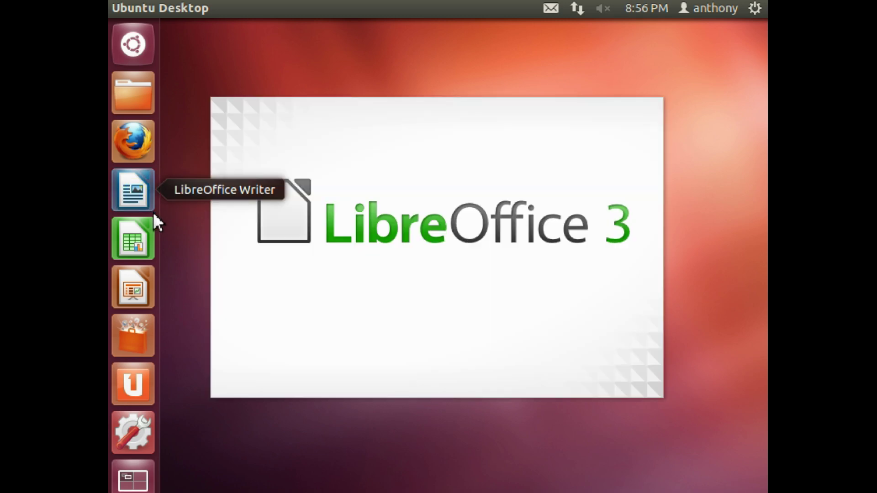